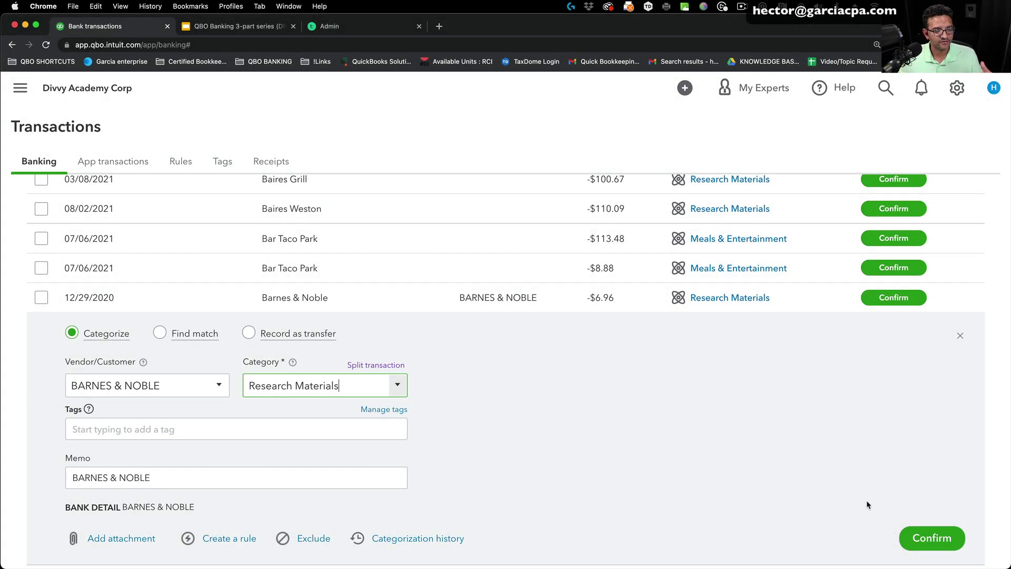
- Confirm the 12/29/2020 Barnes & Noble transaction as Research Materials and expand the 02/08/2021 one
left_click(914, 535)
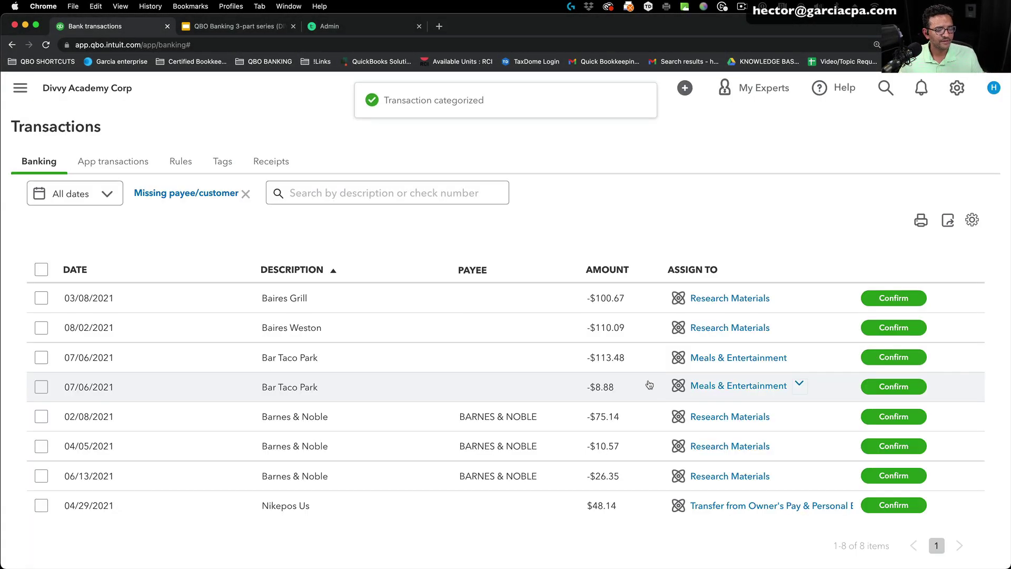
left_click(972, 219)
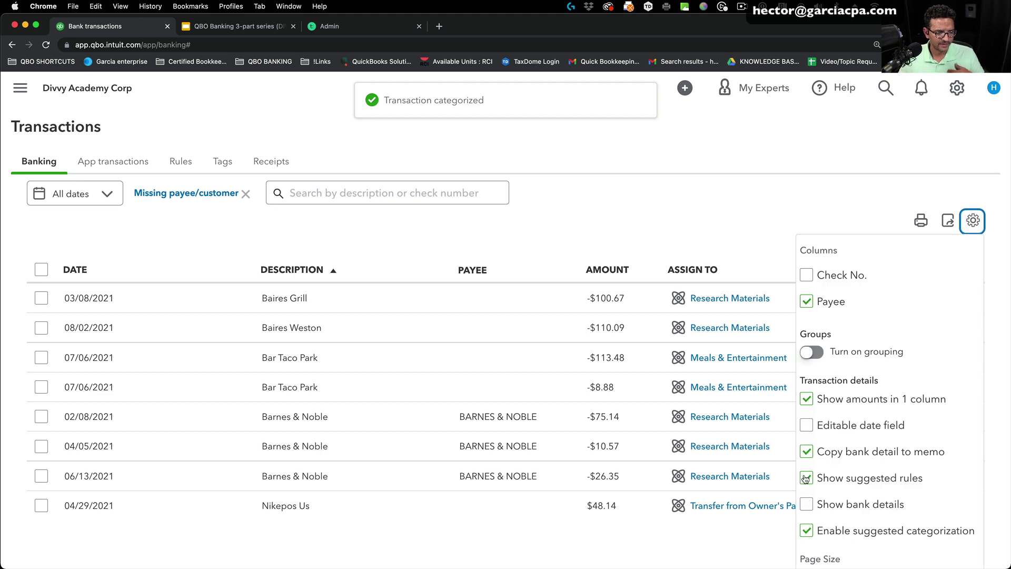
left_click(972, 220)
left_click(395, 422)
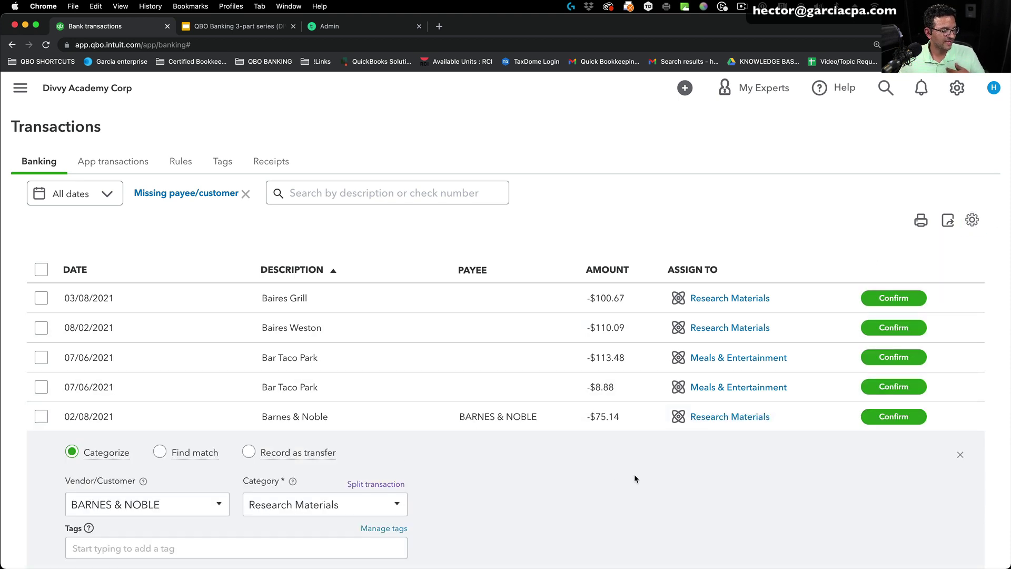
scroll(634, 473, "down", 4)
- Confirm the 02/08/2021 Barnes & Noble charge and save an auto-confirm Research Materials rule
left_click(930, 451)
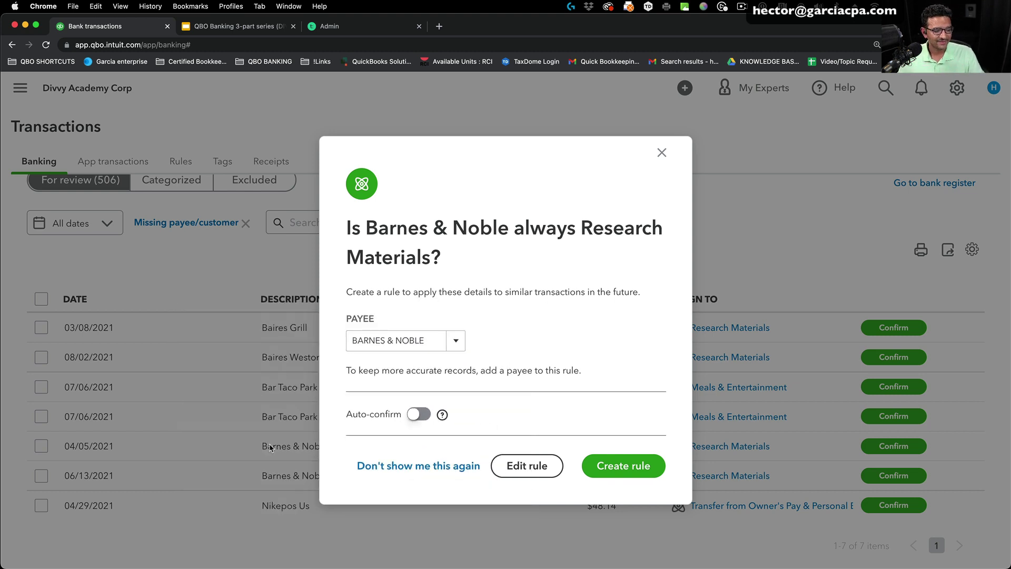
left_click(419, 415)
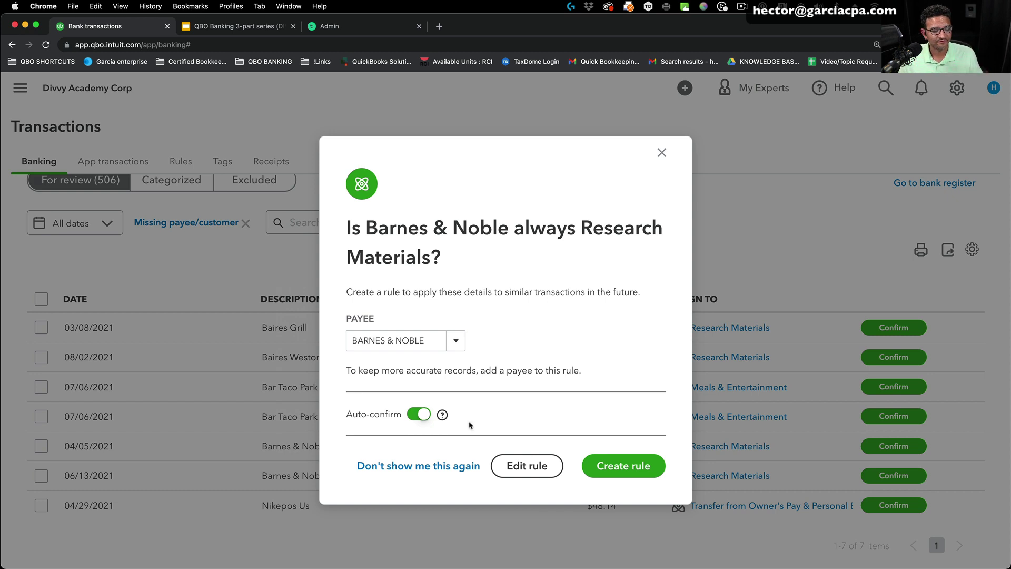
left_click(630, 466)
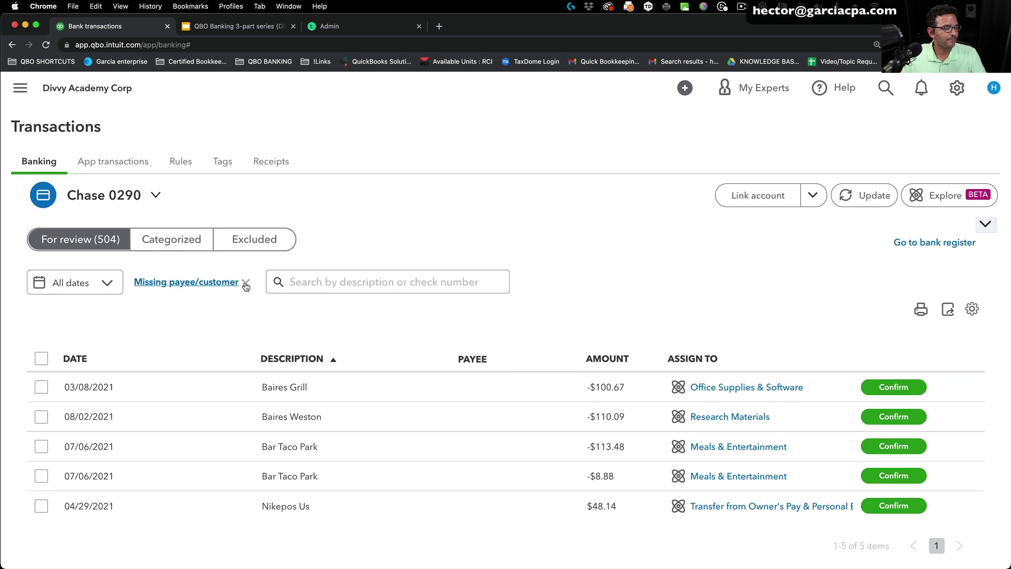
- Remove the Missing payee/customer filter to list all bank transactions
left_click(245, 285)
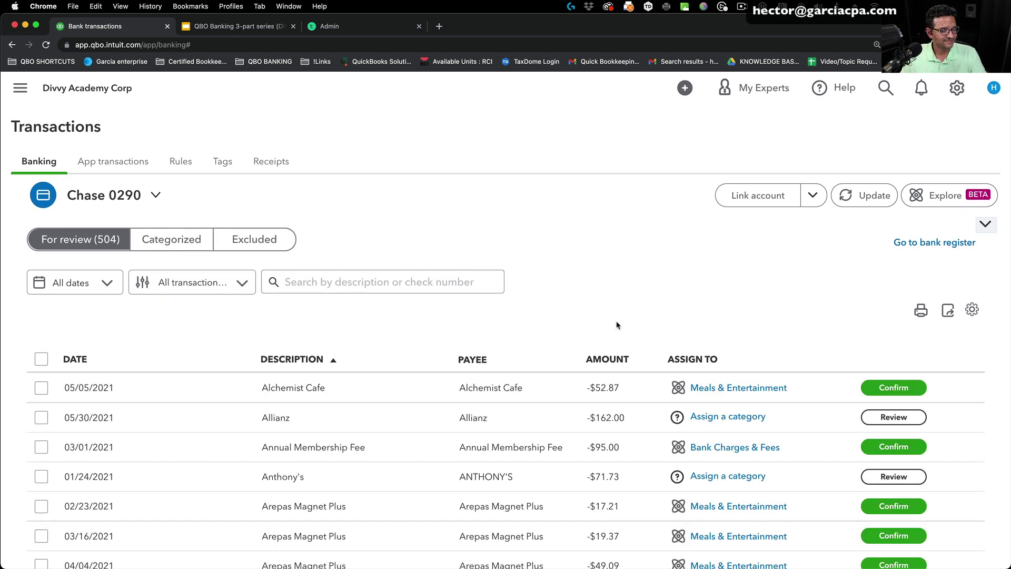
scroll(650, 347, "down", 5)
scroll(624, 340, "down", 10)
scroll(627, 332, "up", 3)
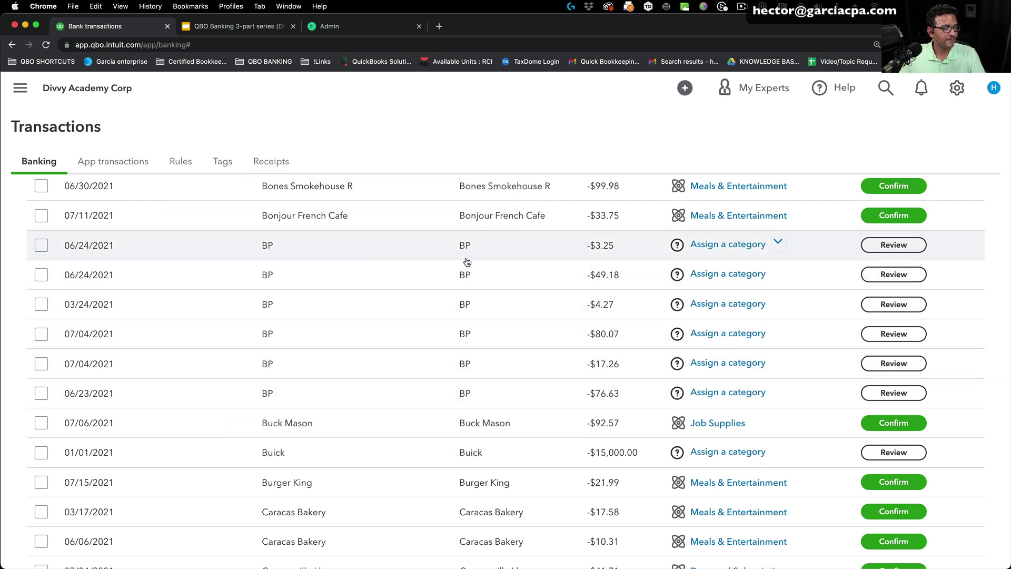
- Categorize the 06/24/2021 BP $3.25 charge as Car & Truck:Fuel and confirm it
left_click(466, 257)
left_click(346, 330)
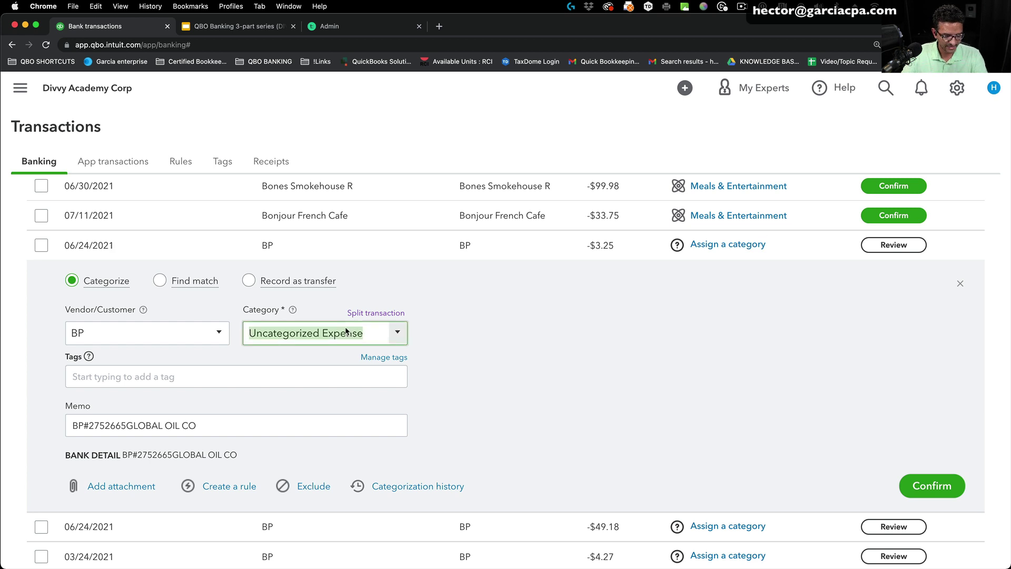
type("car")
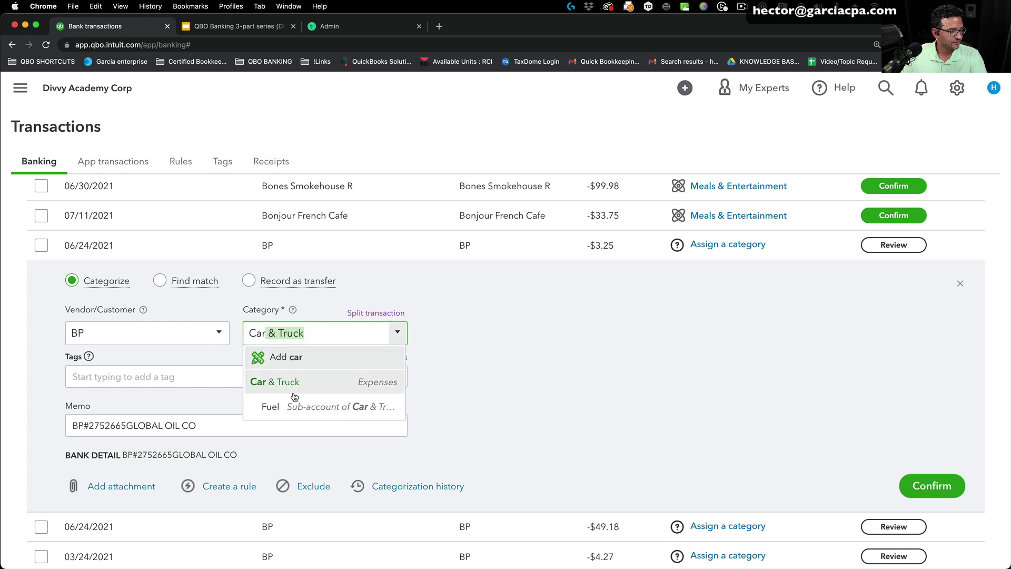
left_click(293, 405)
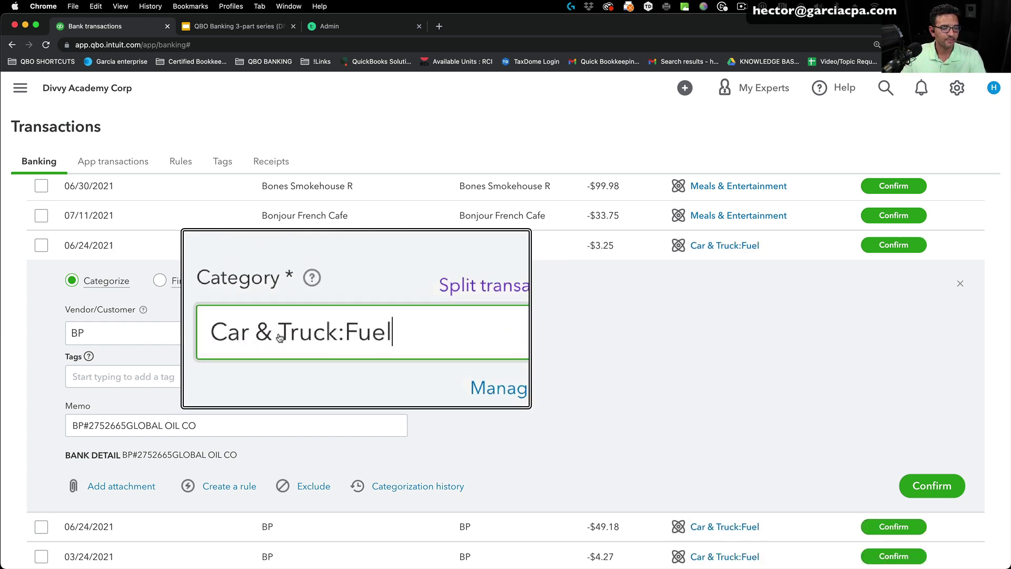
left_click(930, 487)
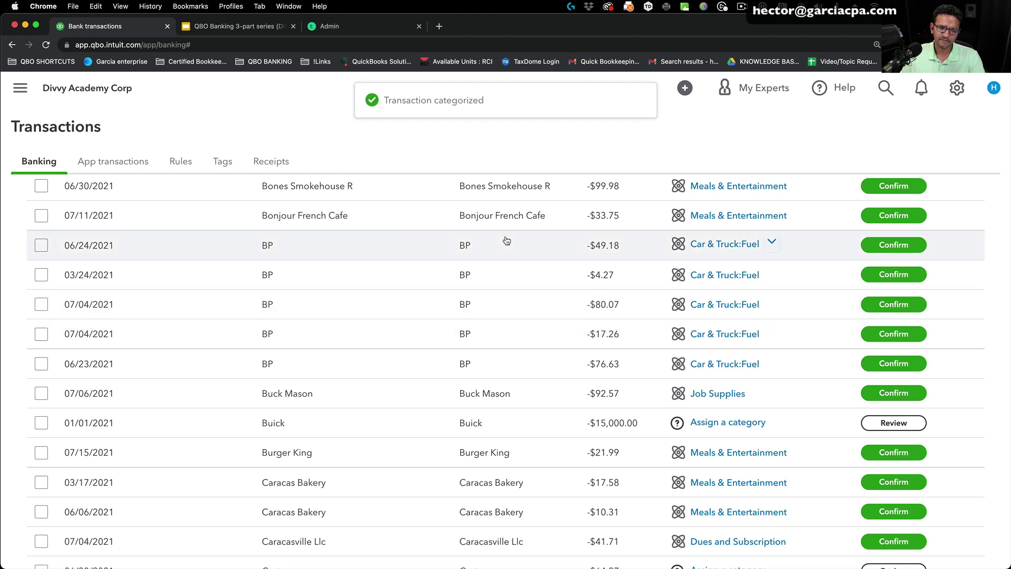
left_click(463, 251)
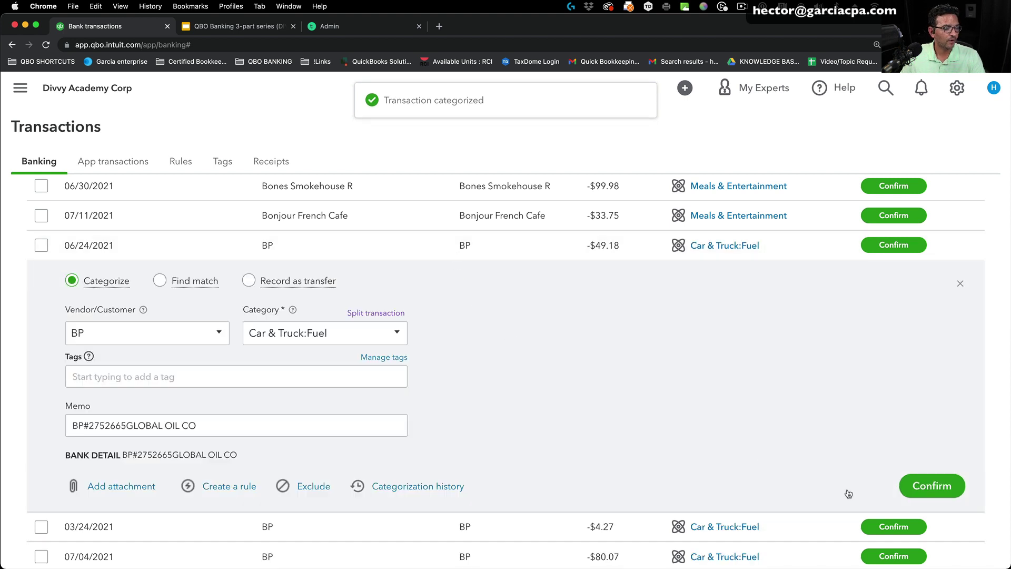
- Confirm the BP $49.18 charge as fuel and save the BP auto-confirm rule
left_click(922, 487)
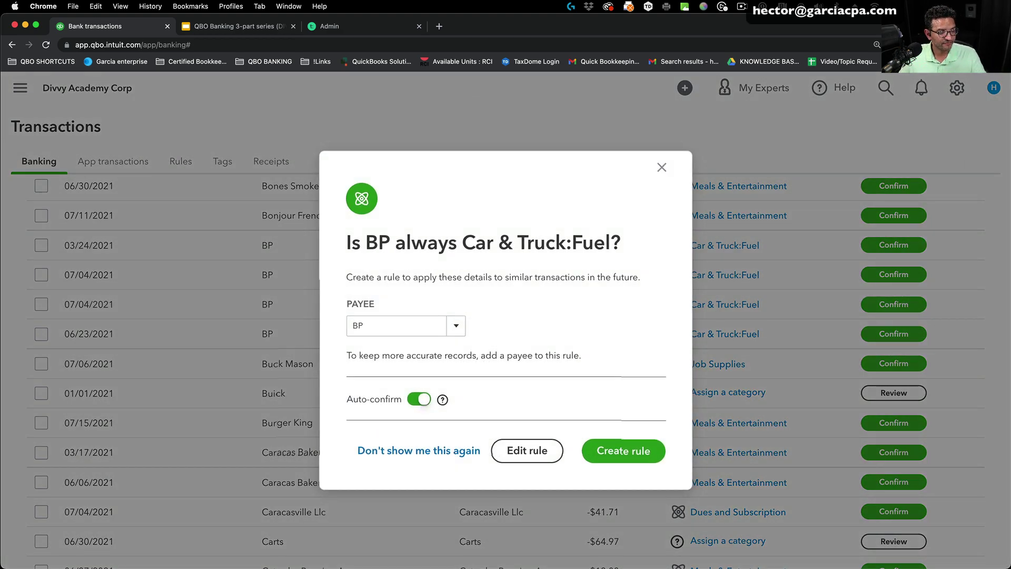
left_click(640, 451)
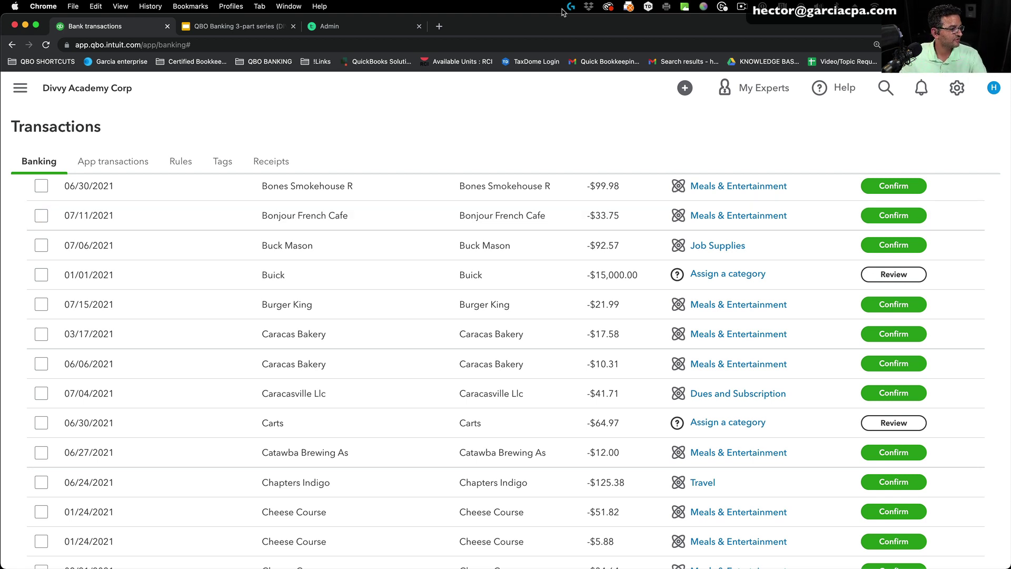
- Open the Profit and Loss report and drill into the Total Expenses transactions
left_click(13, 90)
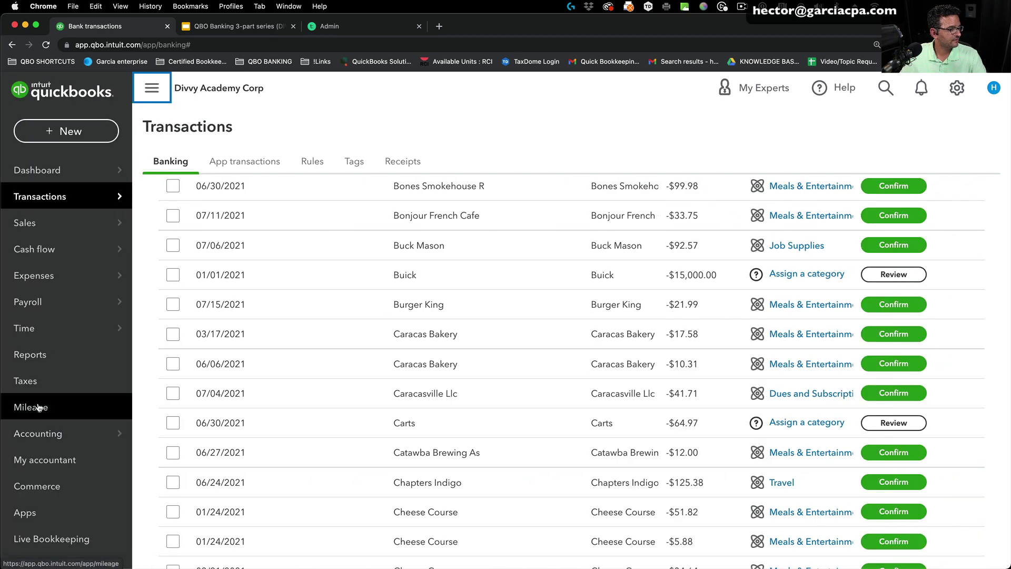
left_click(49, 357, "super")
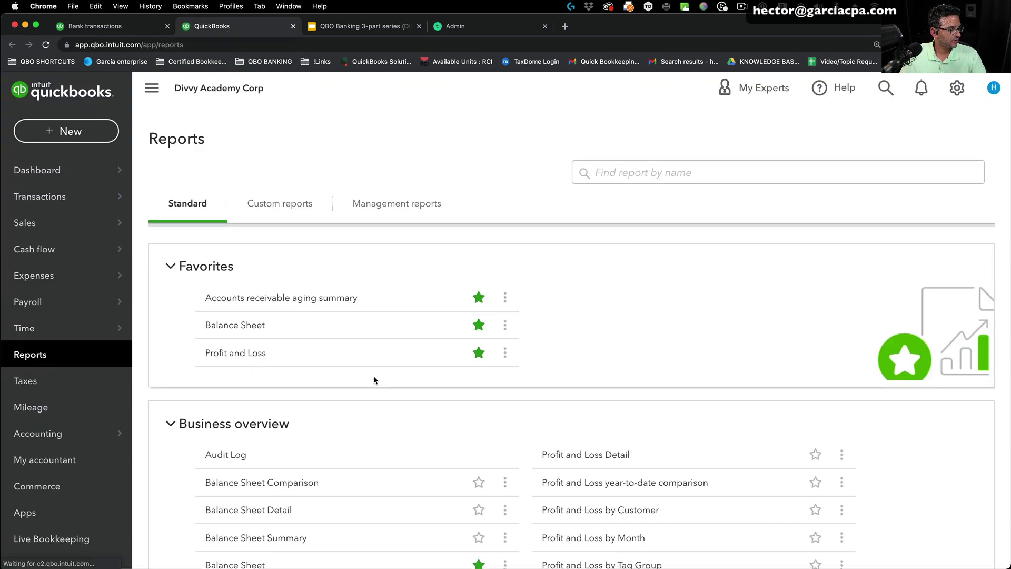
scroll(234, 287, "down", 2)
left_click(224, 281)
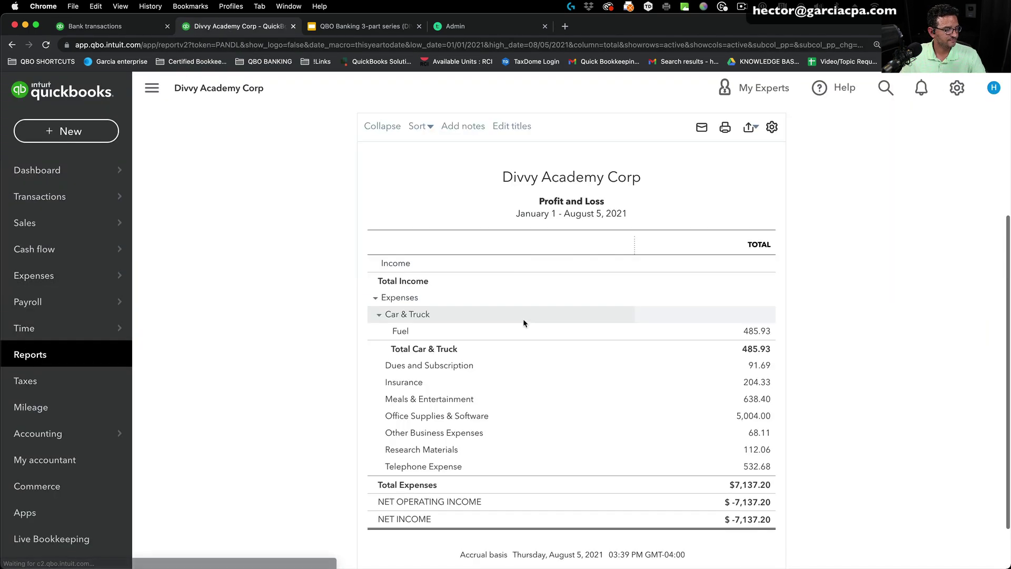
scroll(728, 475, "down", 1)
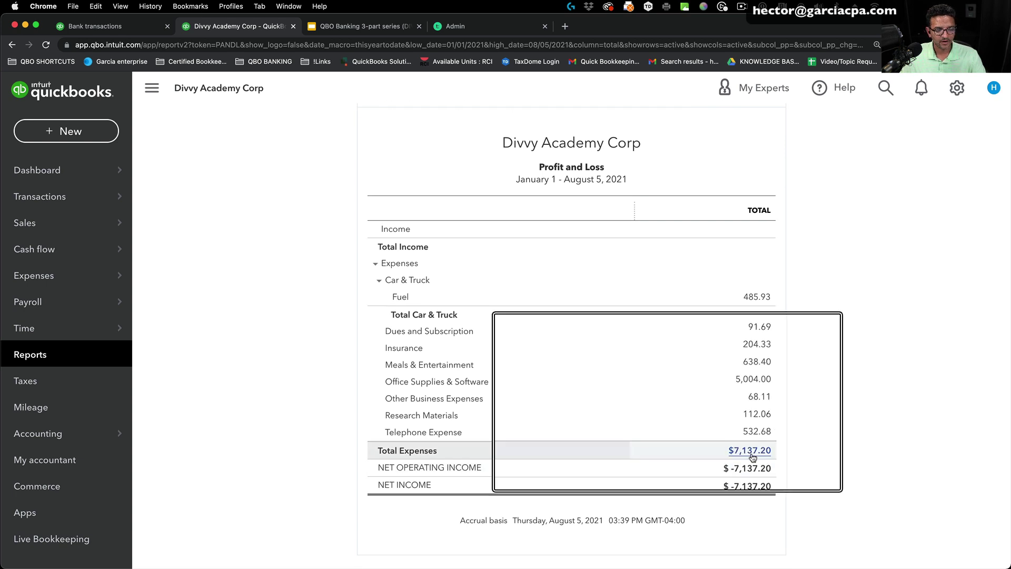
left_click(751, 452)
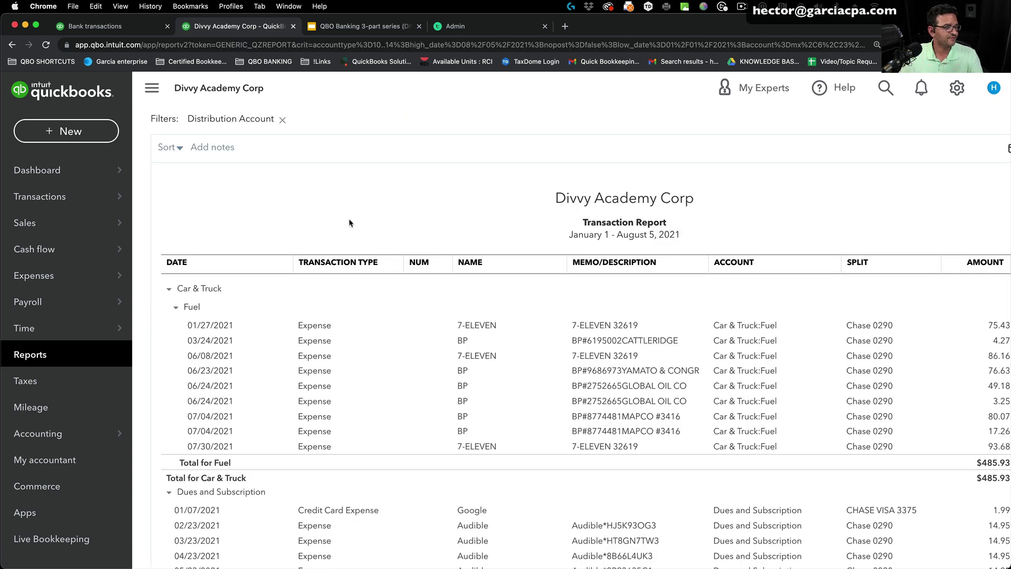
- Regroup the transaction report by Vendor and scroll to the BP $230.66 fuel total
left_click(319, 203)
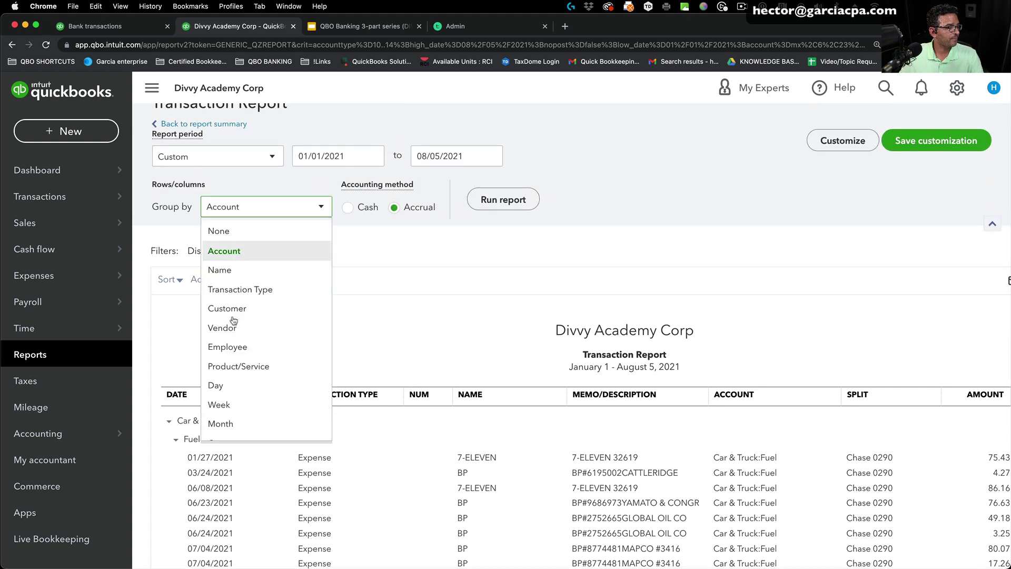
left_click(222, 329)
left_click(509, 198)
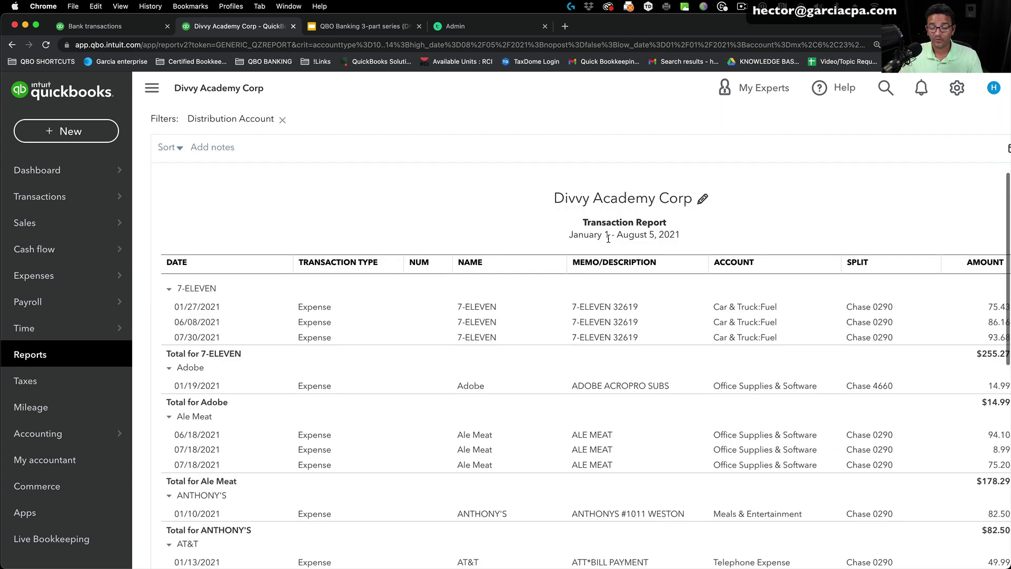
scroll(578, 348, "down", 10)
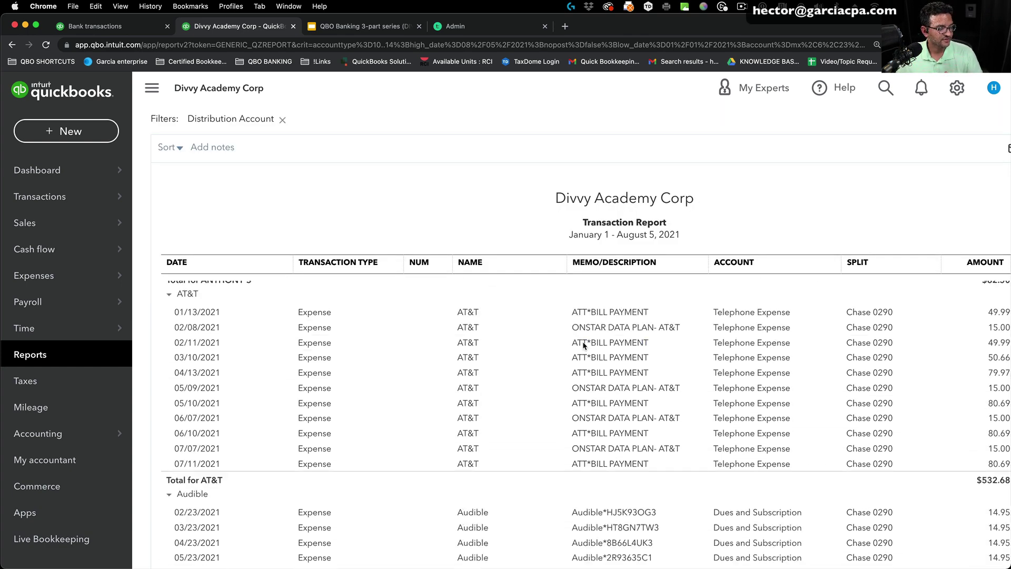
scroll(577, 348, "down", 5)
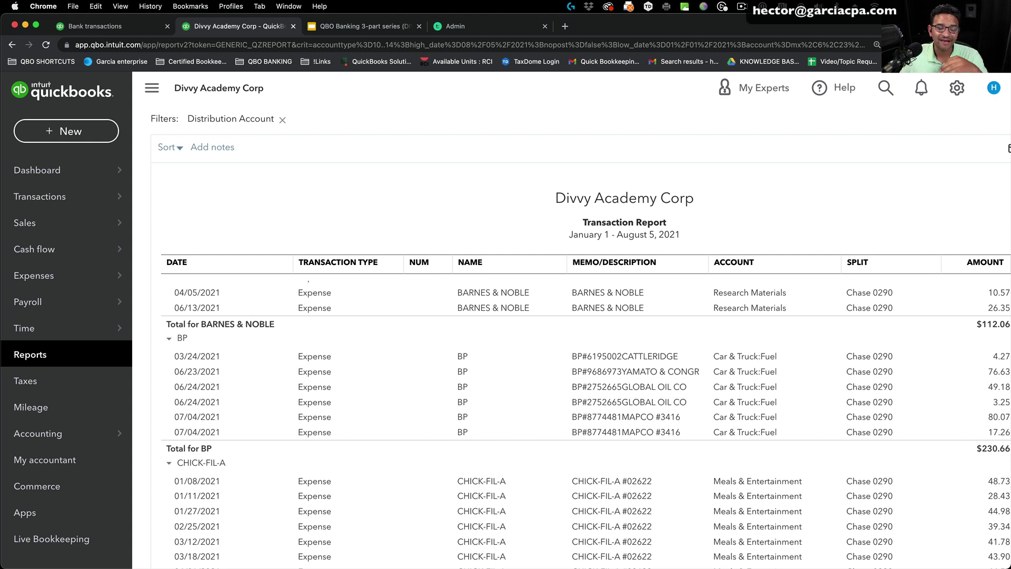
mouse_move(67, 206)
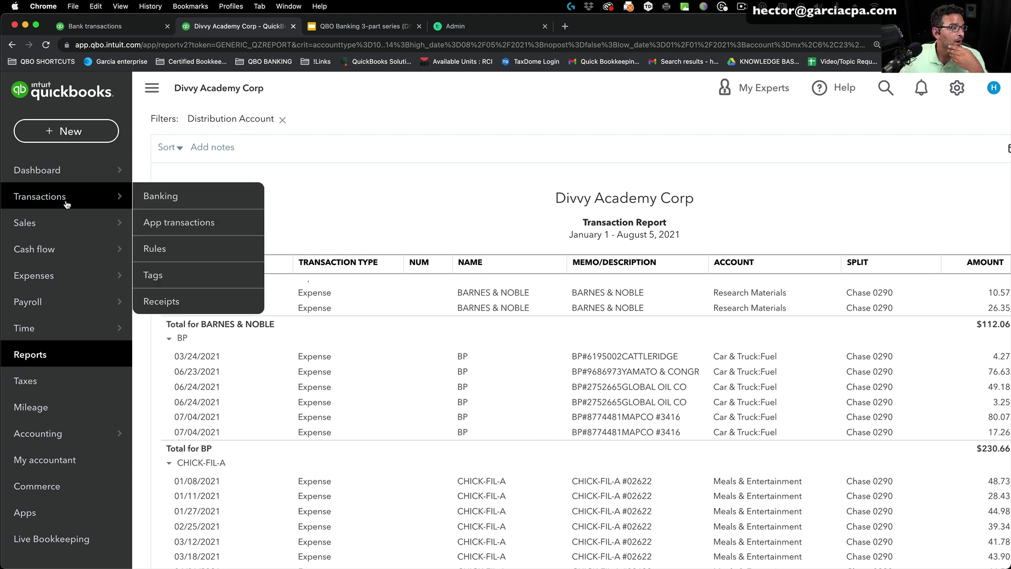
left_click(181, 194)
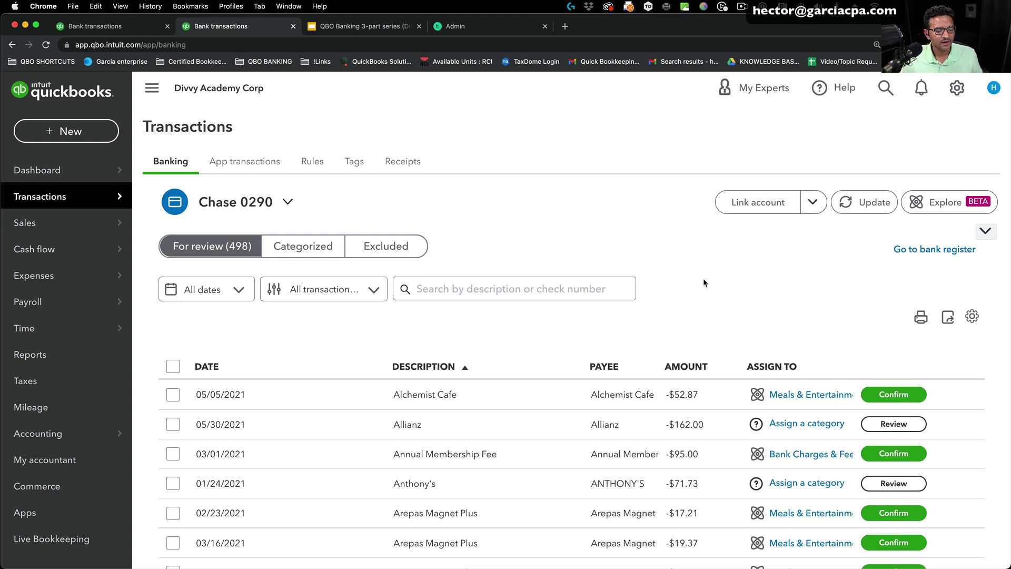
scroll(703, 279, "down", 1)
scroll(702, 279, "down", 4)
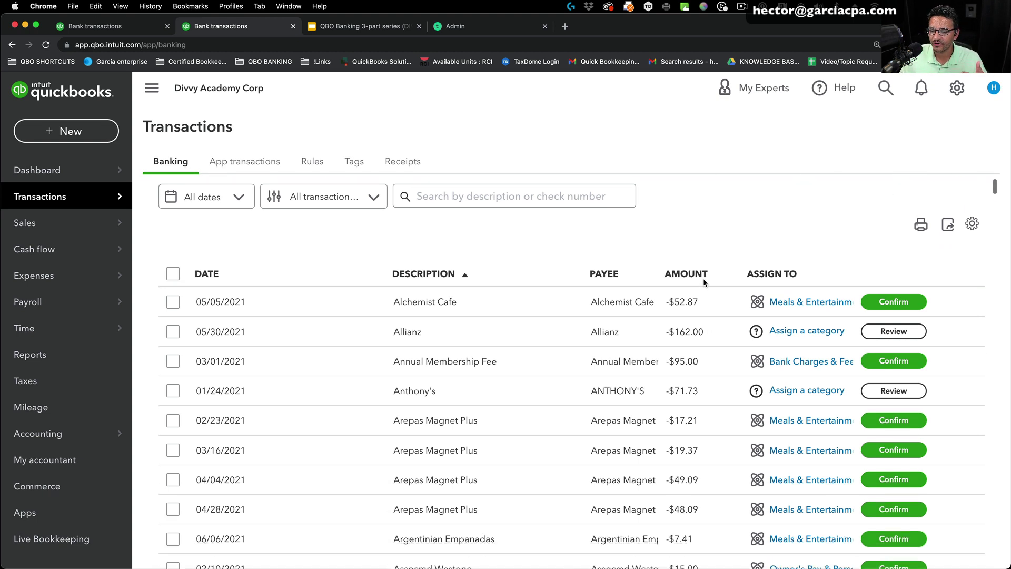
scroll(567, 416, "down", 3)
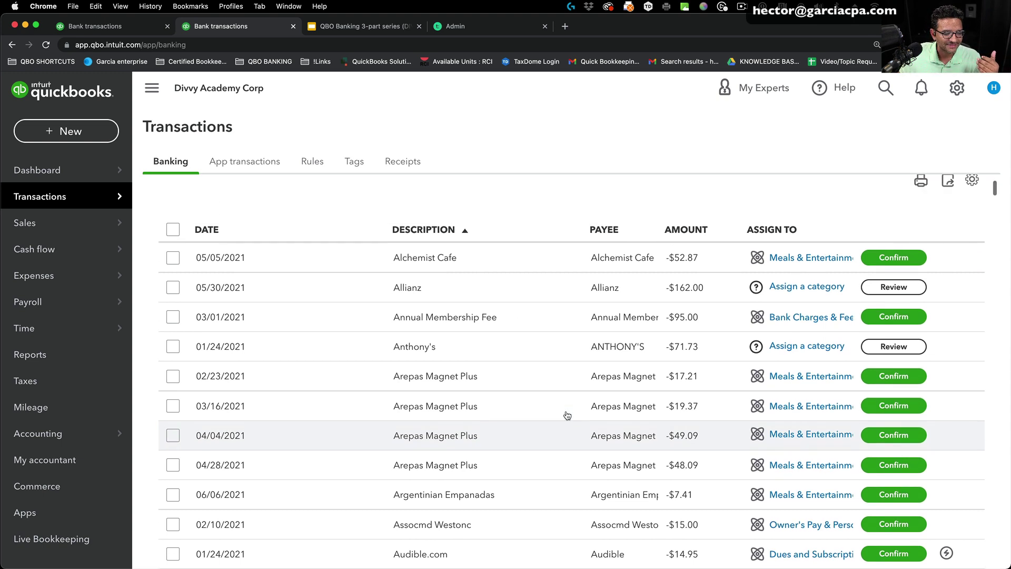
scroll(567, 416, "up", 5)
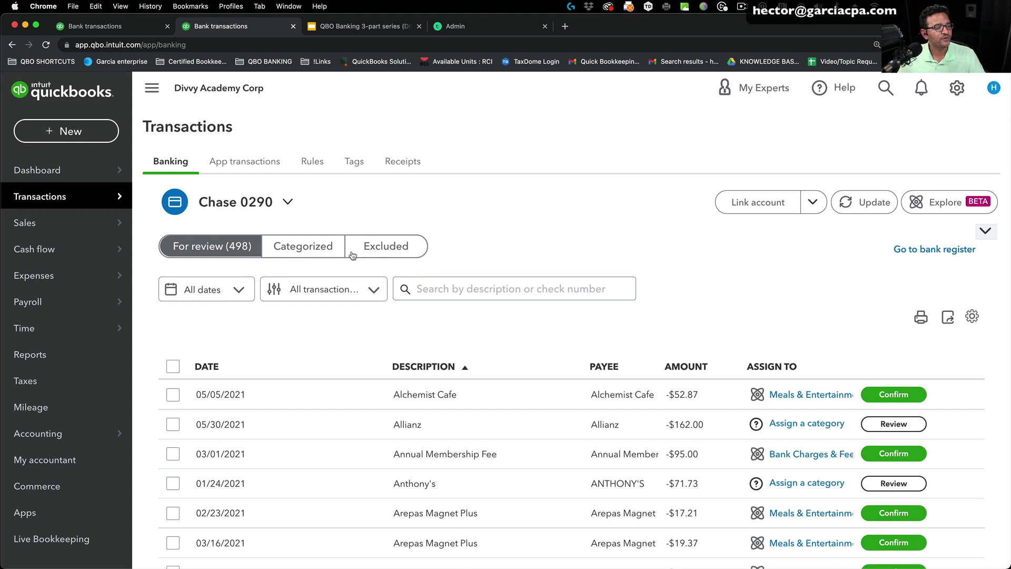
- Show the Categorized tab for Chase 0290 and review its transactions and assigning rules
left_click(292, 247)
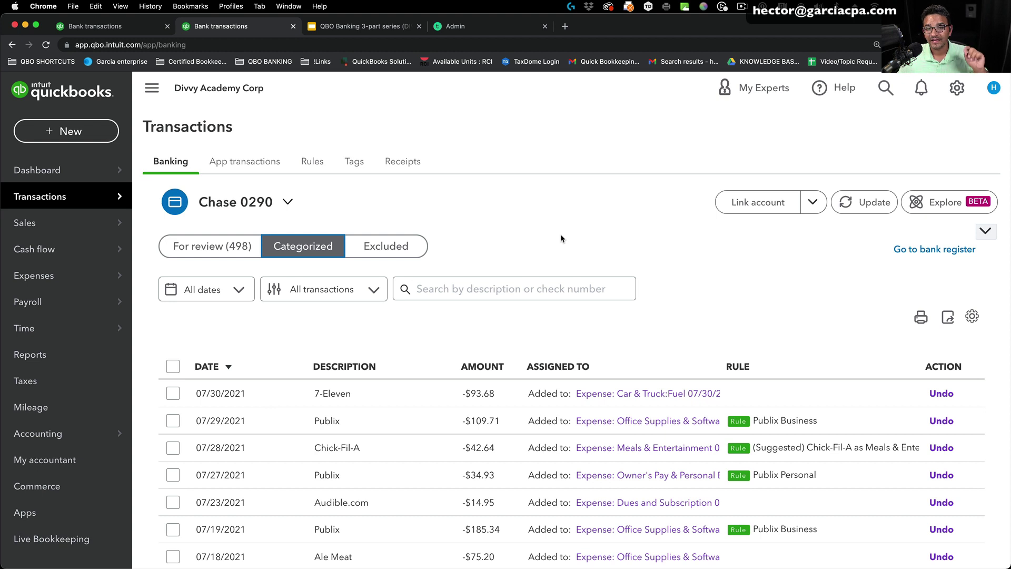
scroll(734, 294, "down", 1)
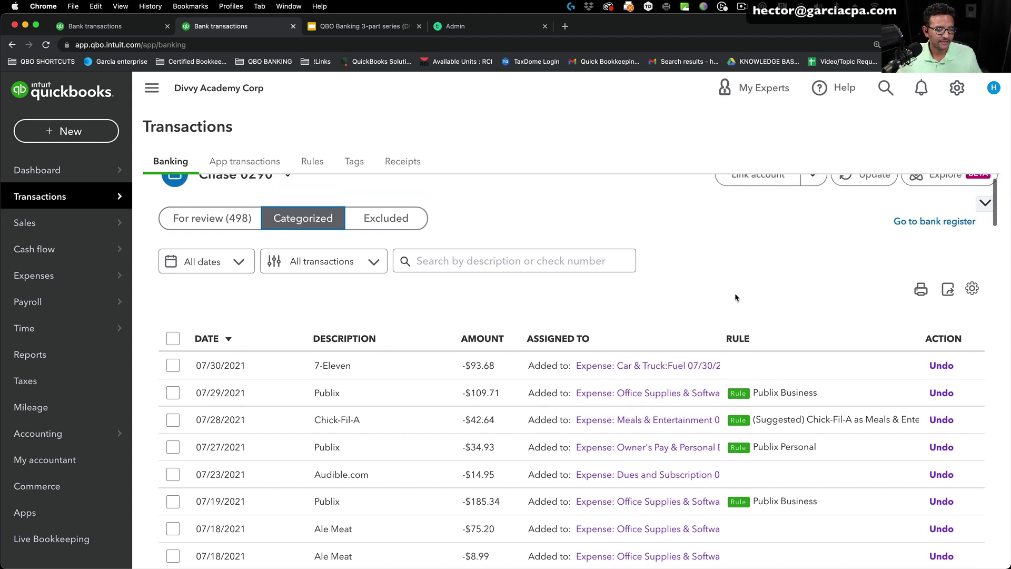
scroll(735, 293, "up", 1)
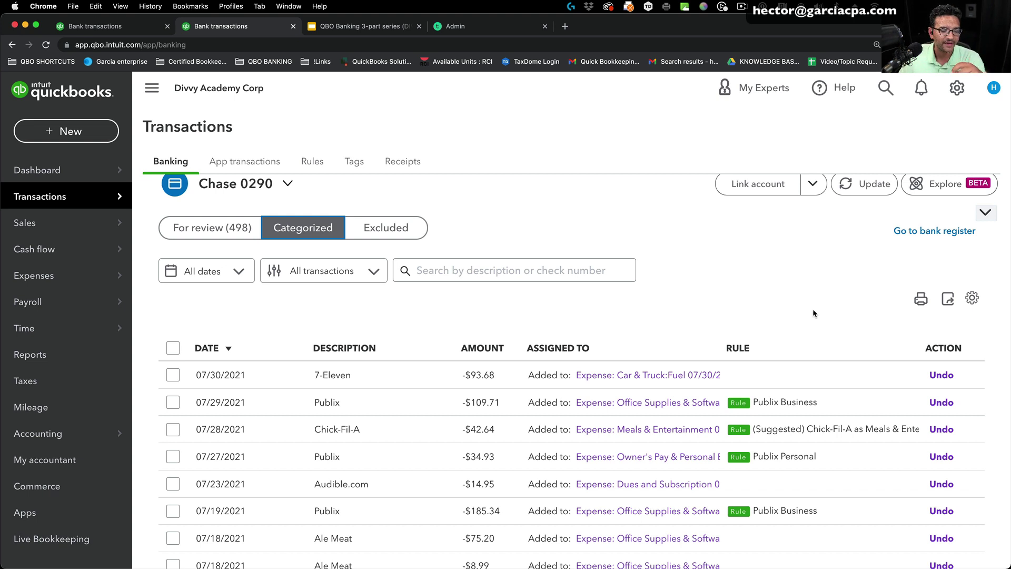
scroll(814, 313, "down", 3)
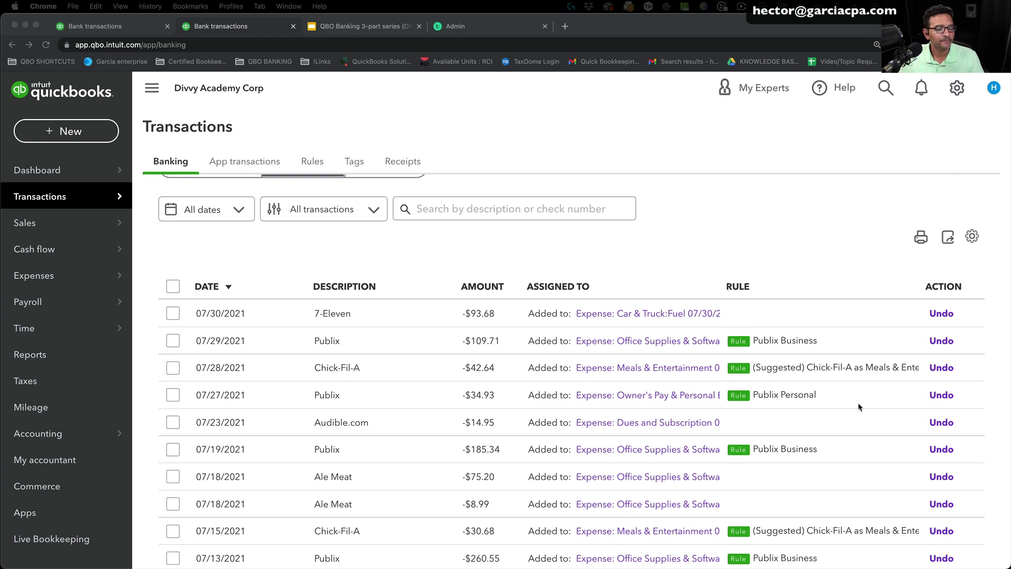
scroll(857, 402, "down", 5)
scroll(817, 356, "down", 10)
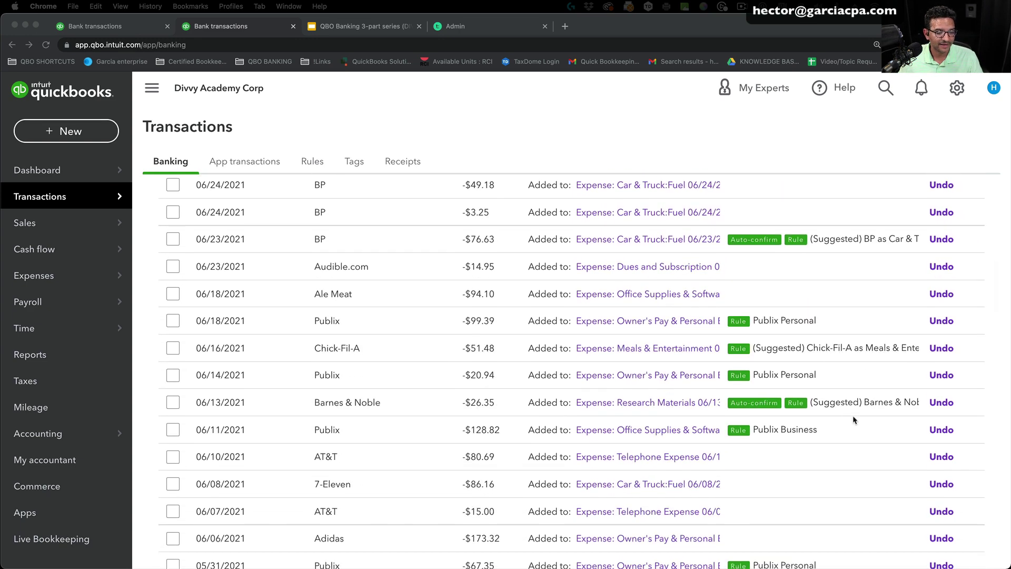
scroll(853, 421, "down", 1)
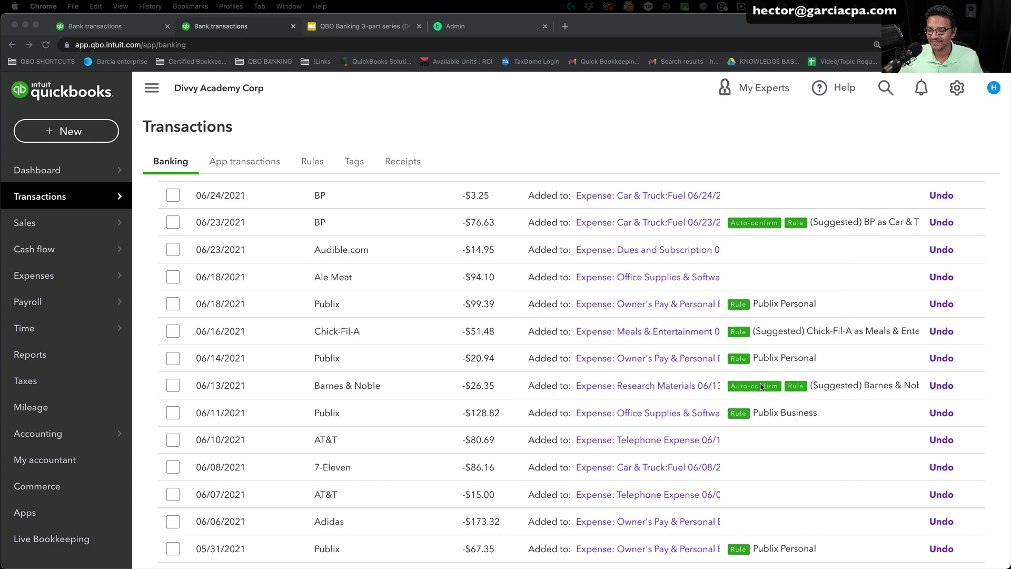
scroll(761, 387, "down", 12)
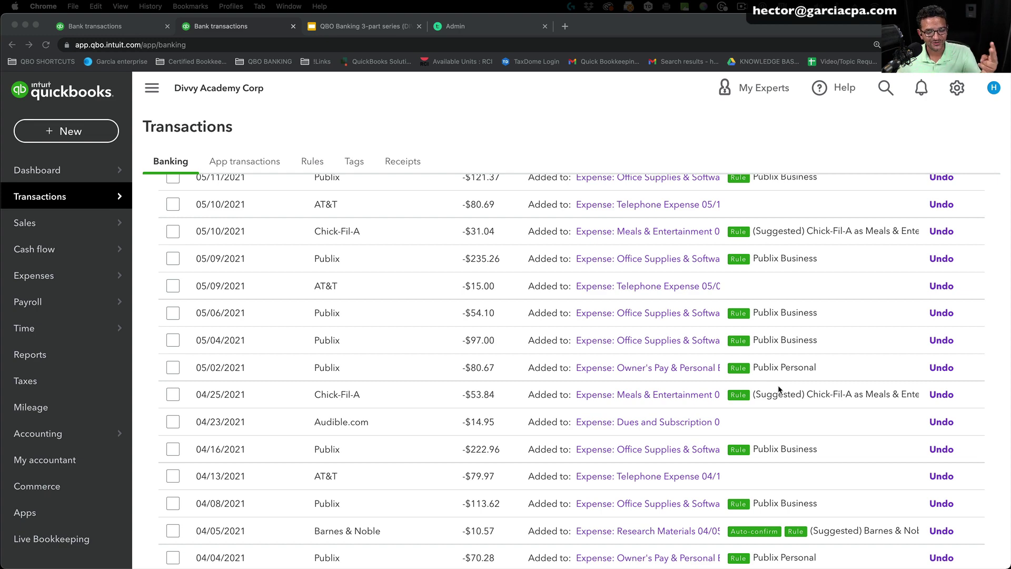
scroll(778, 389, "down", 2)
scroll(766, 484, "up", 3)
scroll(766, 485, "up", 15)
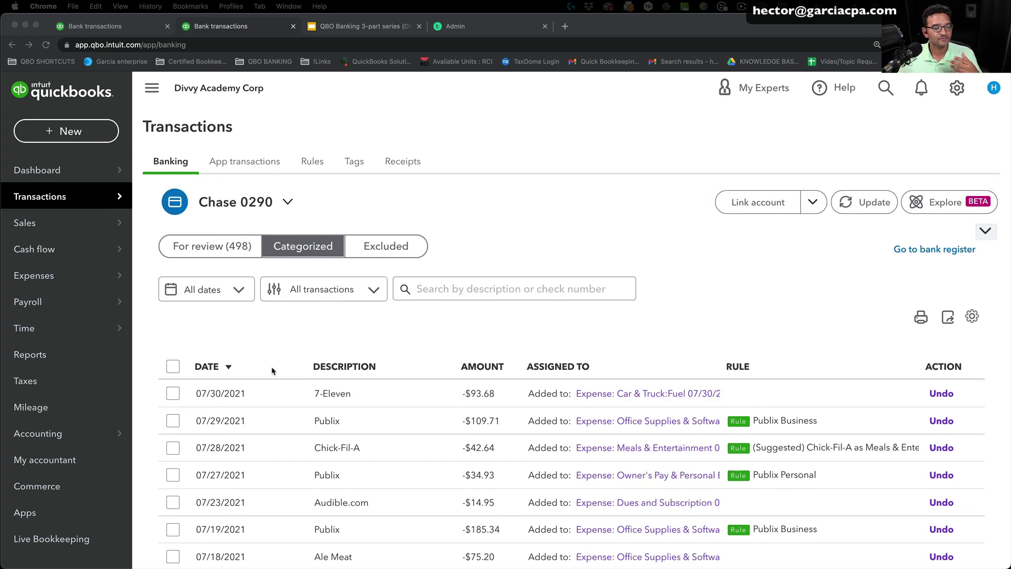
- Sort the categorized transactions by Description ascending, after trying Date and Amount sorts
left_click(337, 367)
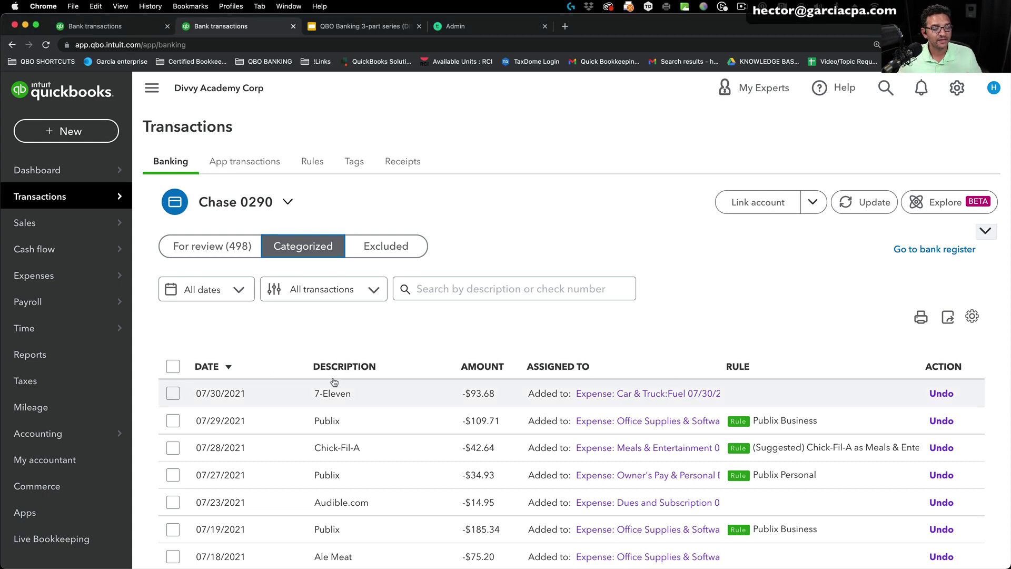
left_click(341, 368)
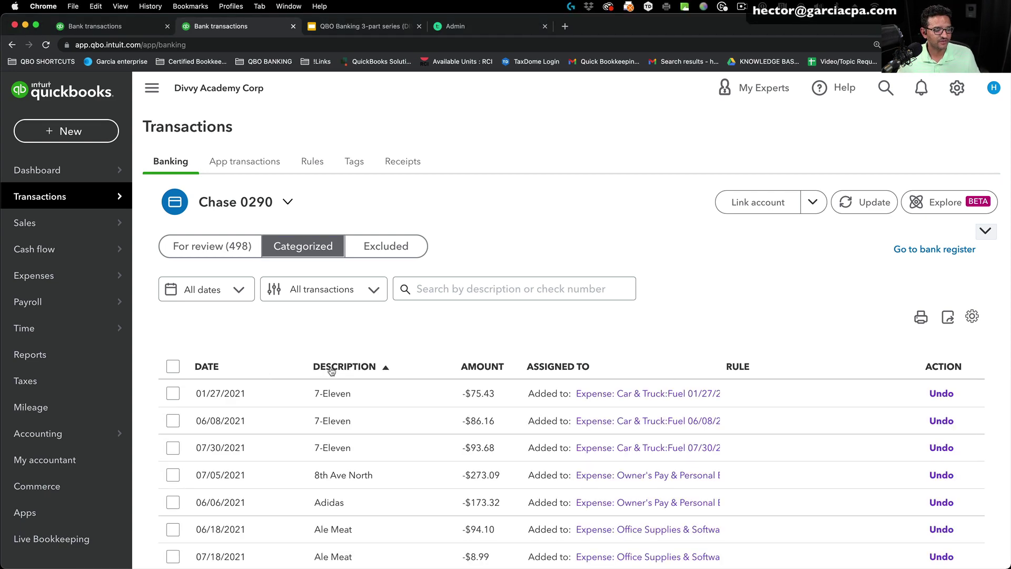
scroll(476, 392, "down", 15)
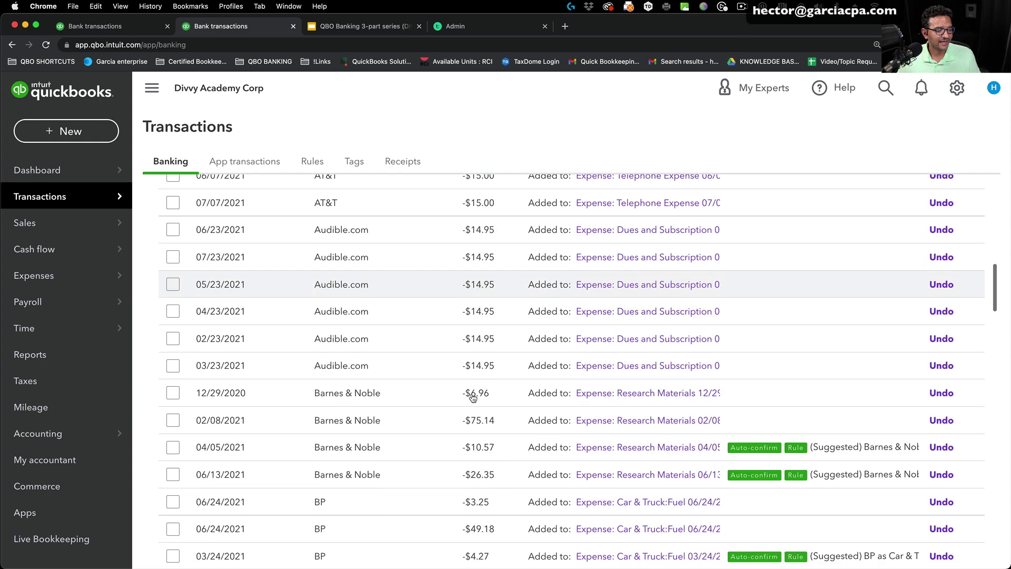
scroll(473, 398, "down", 3)
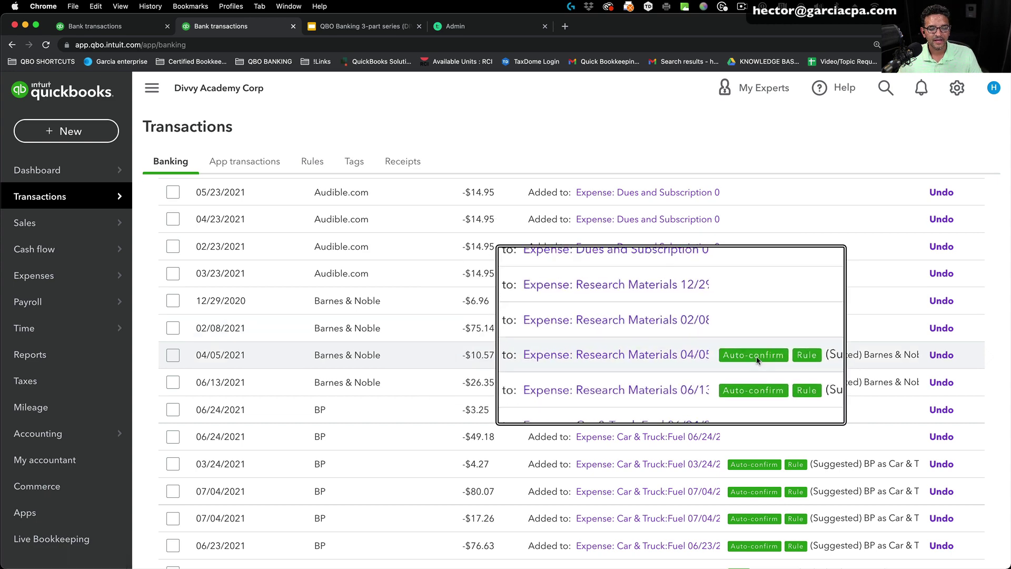
scroll(754, 387, "up", 5)
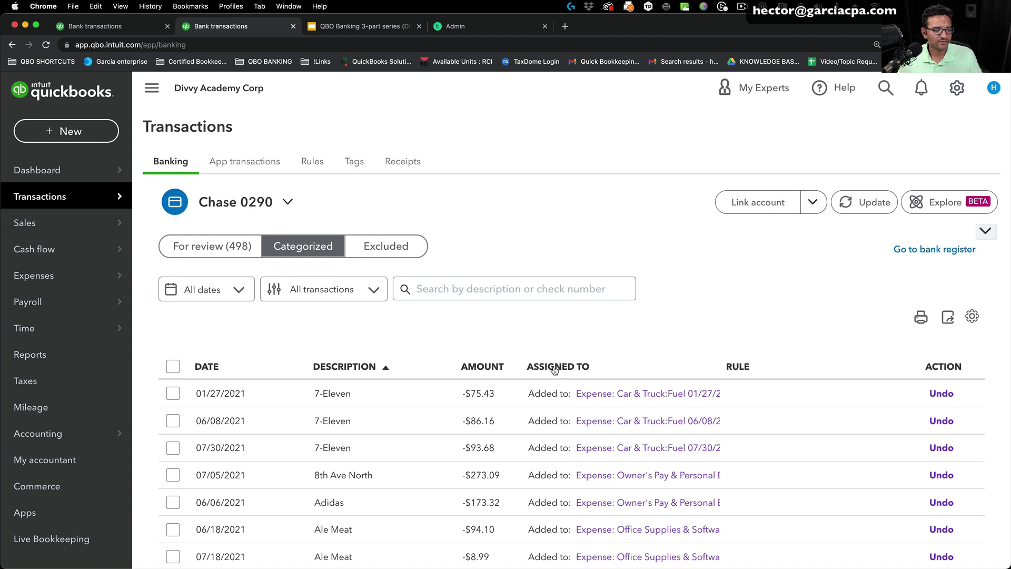
left_click(208, 367)
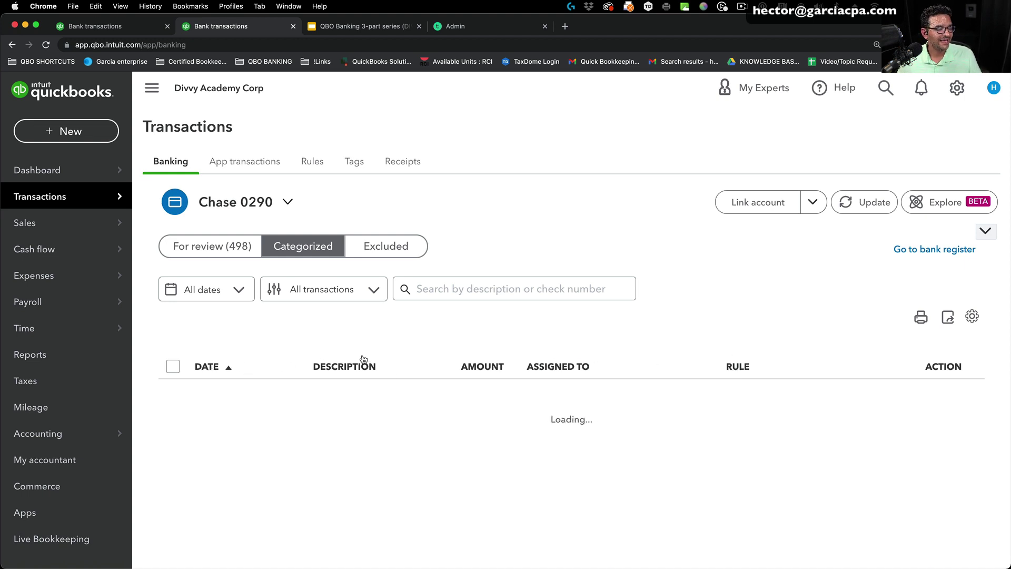
left_click(345, 367)
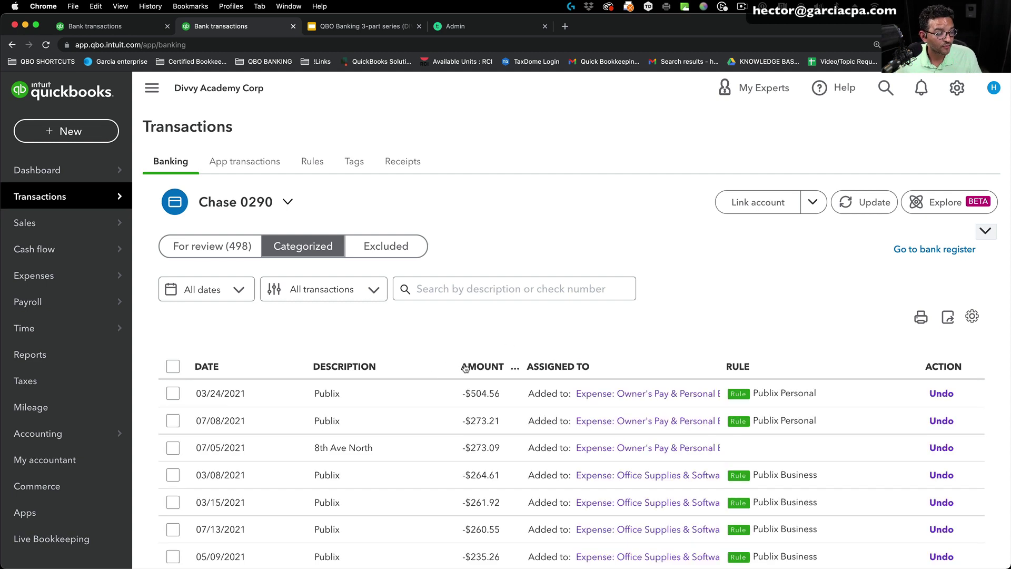
left_click(482, 368)
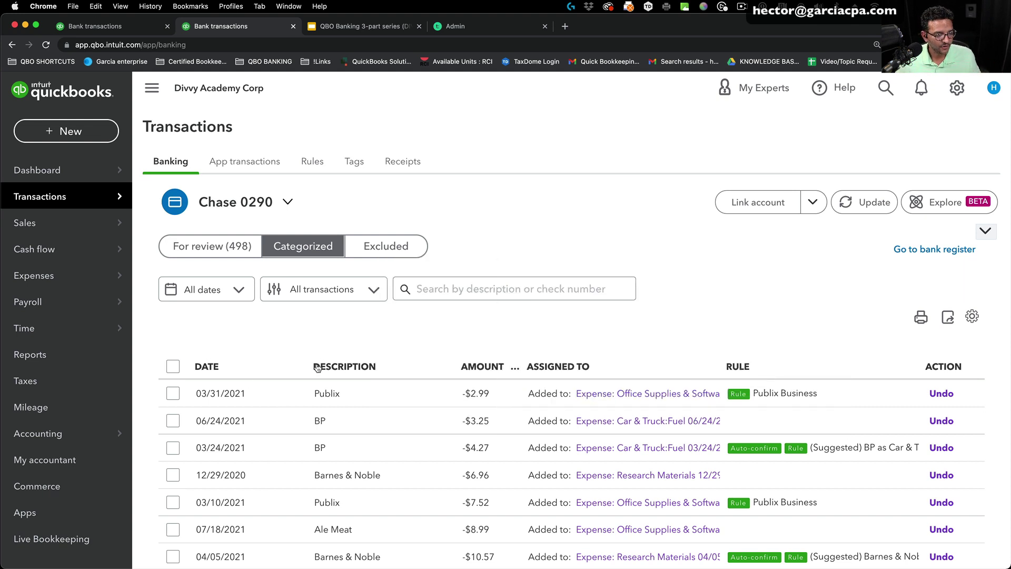
left_click(337, 366)
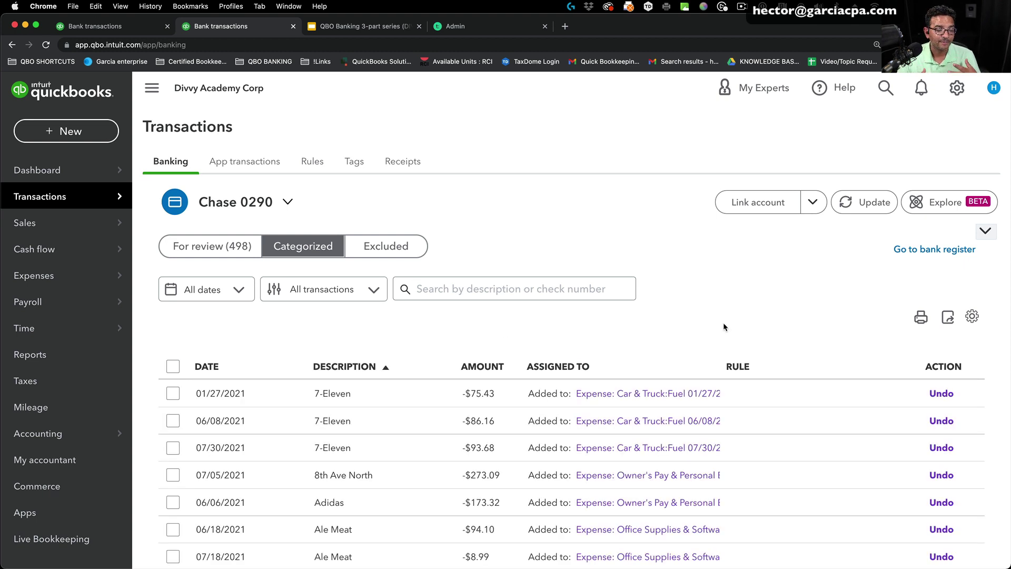
- Filter the categorized list to show only Auto-add rule transactions
left_click(352, 293)
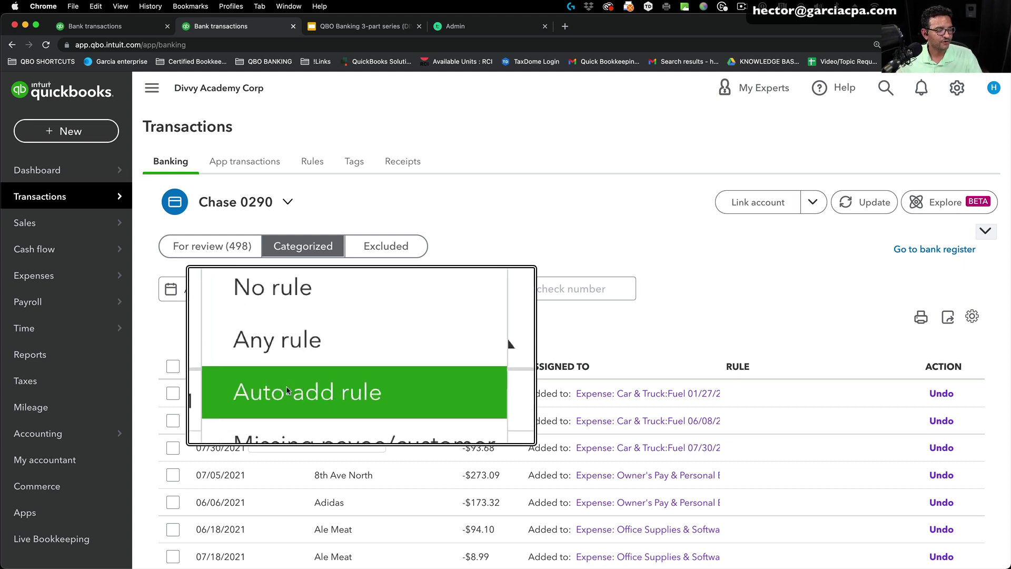
left_click(303, 388)
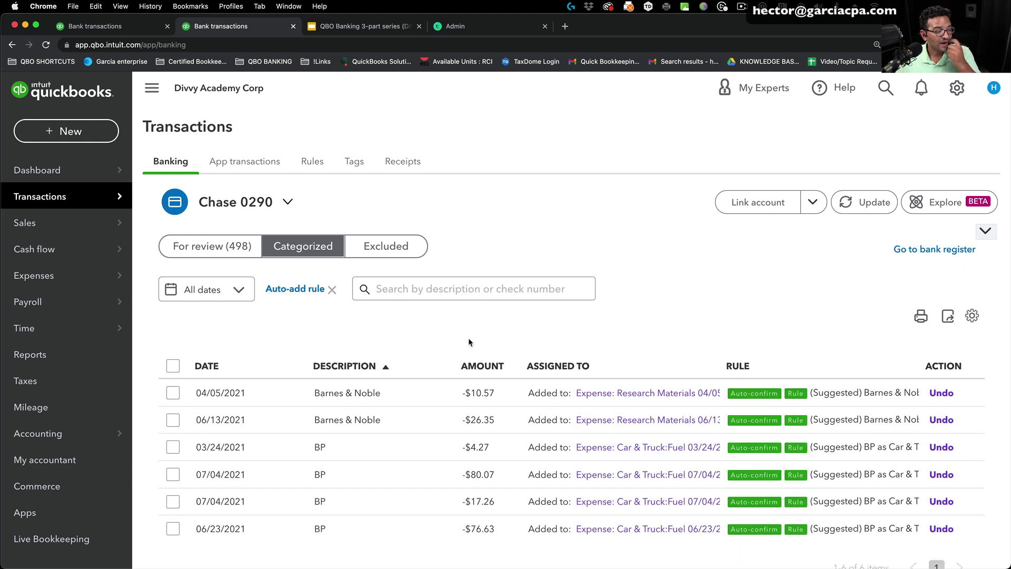
scroll(811, 272, "down", 1)
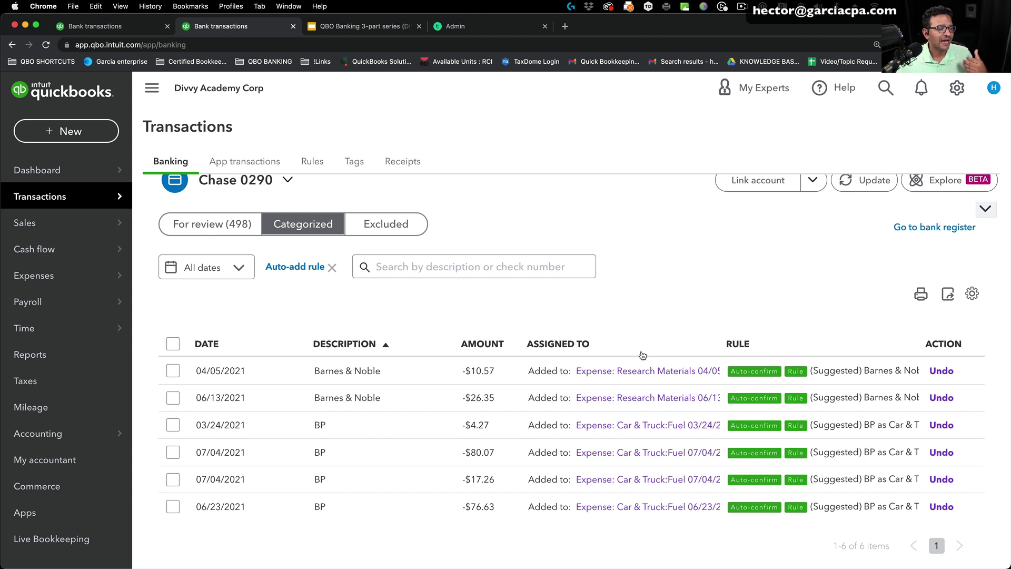
left_click(972, 293)
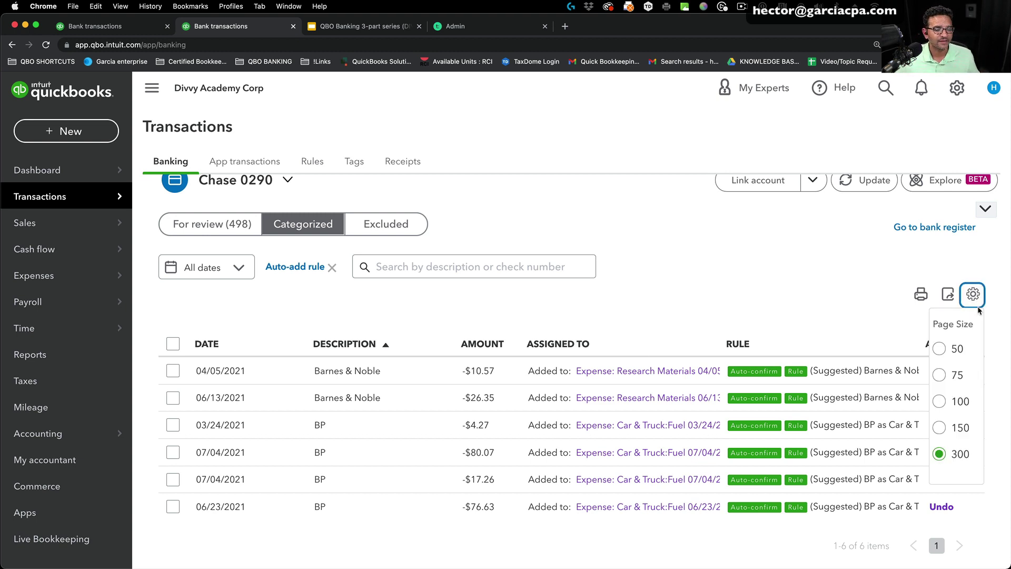
left_click(999, 283)
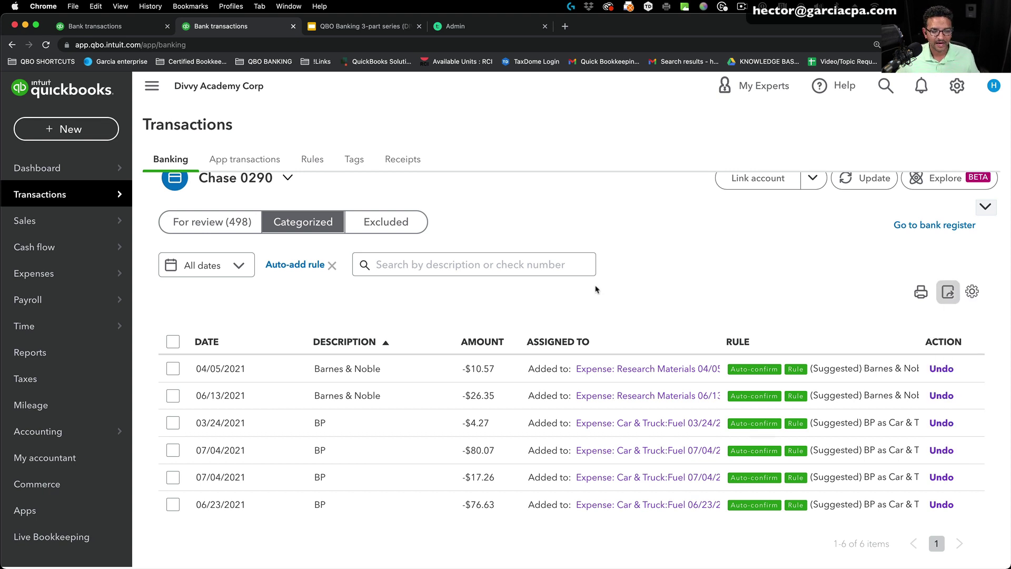